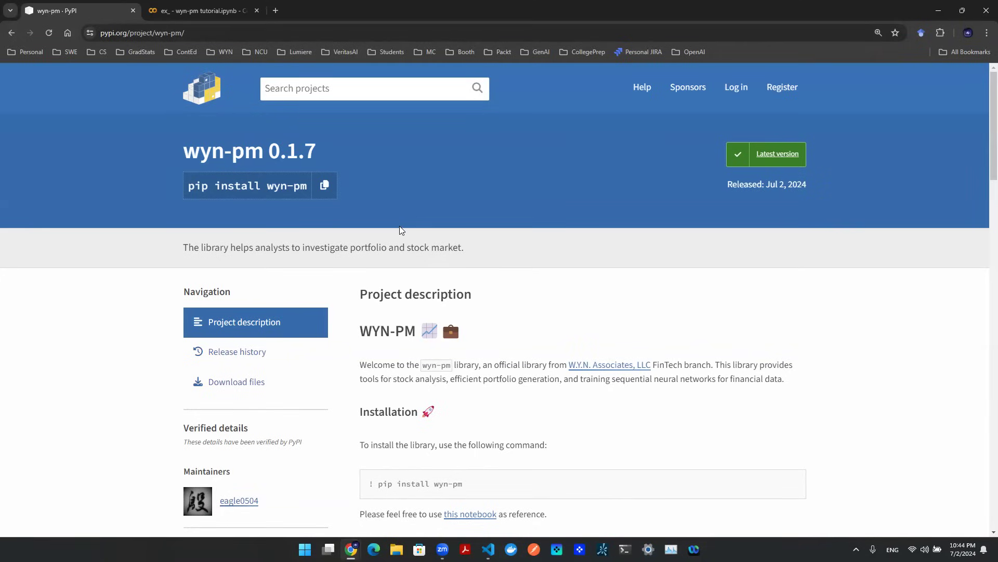
Switch to the browser tab holding the 'ex_ - wyn-pm tutorial.ipynb' Colab notebook
click(203, 11)
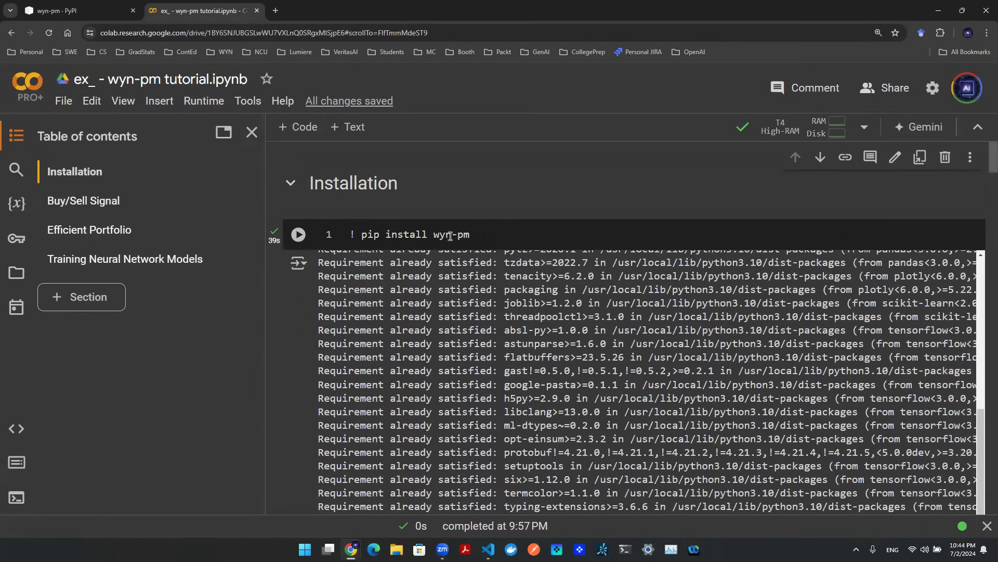
Collapse the Installation section and highlight the wyn_pm.stock_analyzer import line
click(291, 183)
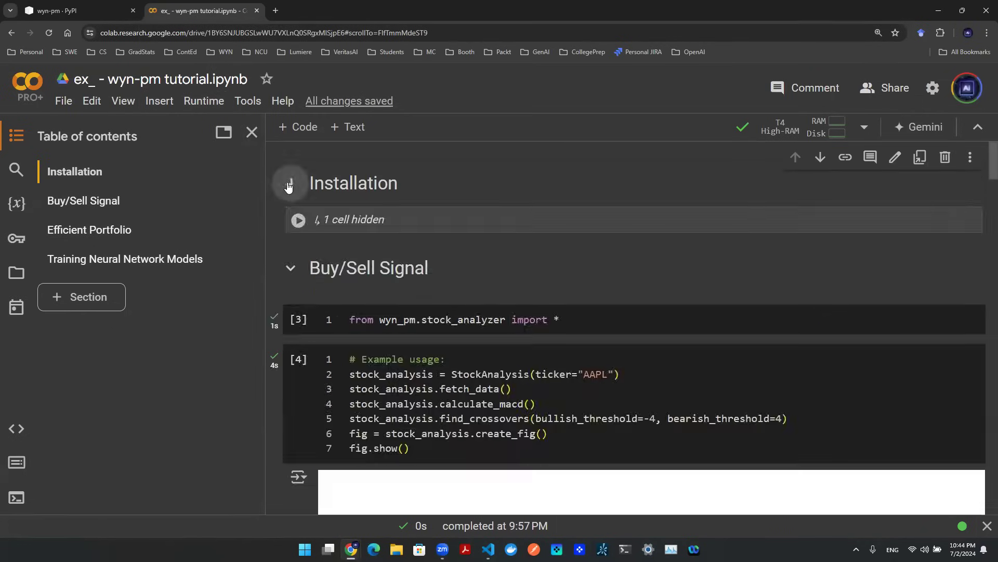
scroll(375, 216, down, 2)
drag(375, 215, 578, 215)
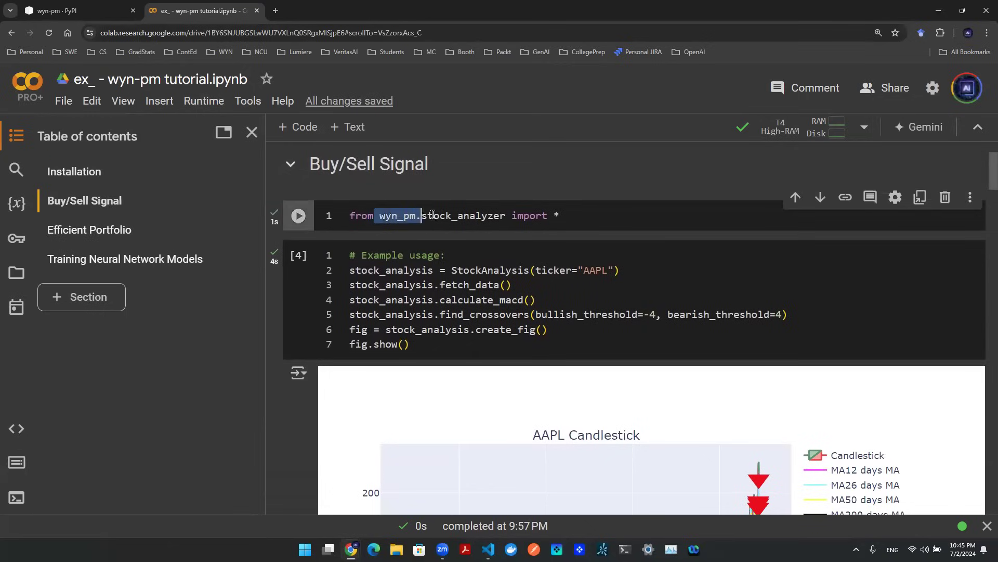
click(579, 214)
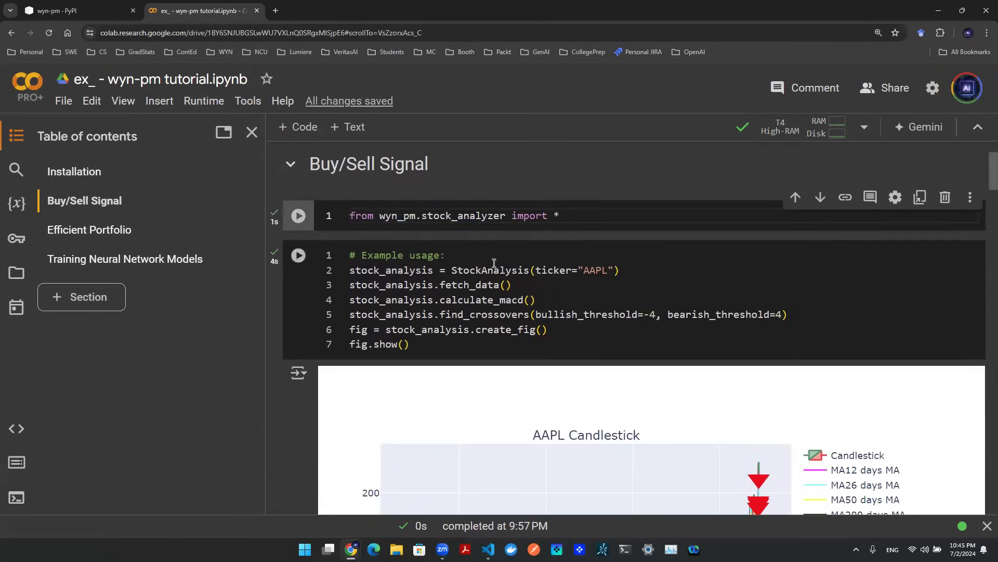
Highlight StockAnalysis, calculate_macd and find_crossovers, then select the AAPL ticker
drag(452, 270, 524, 270)
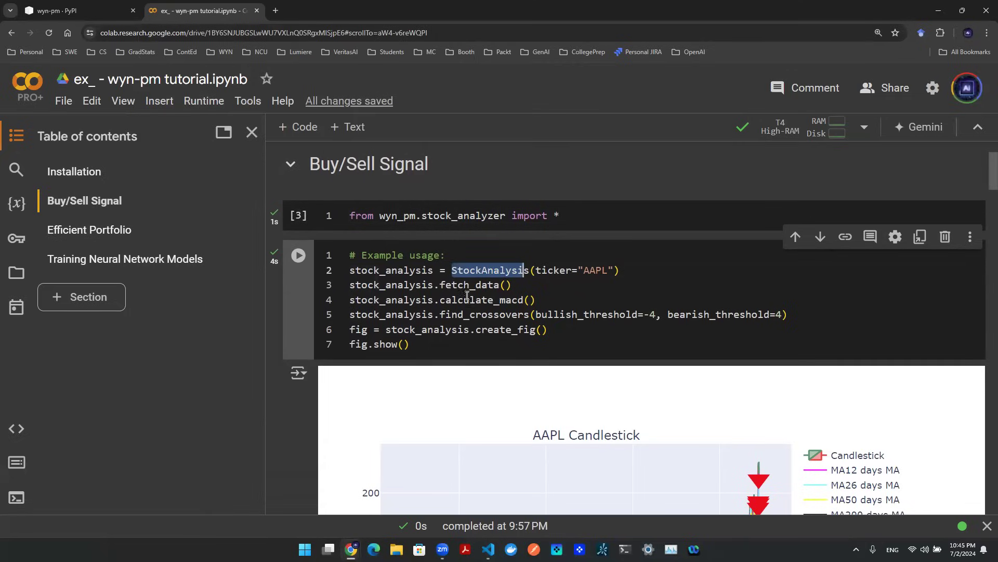
drag(457, 299, 523, 300)
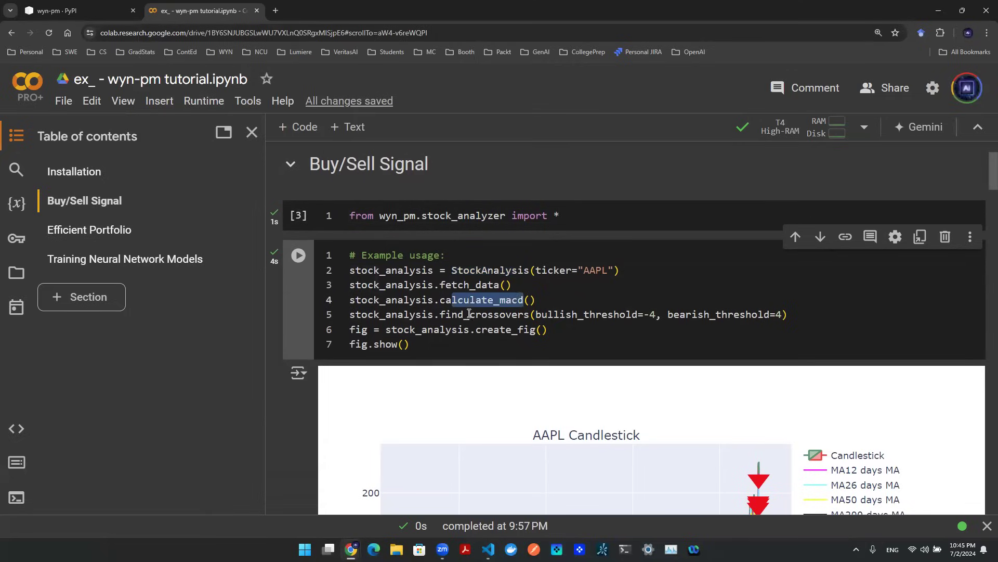
drag(467, 314, 521, 314)
scroll(586, 312, down, 3)
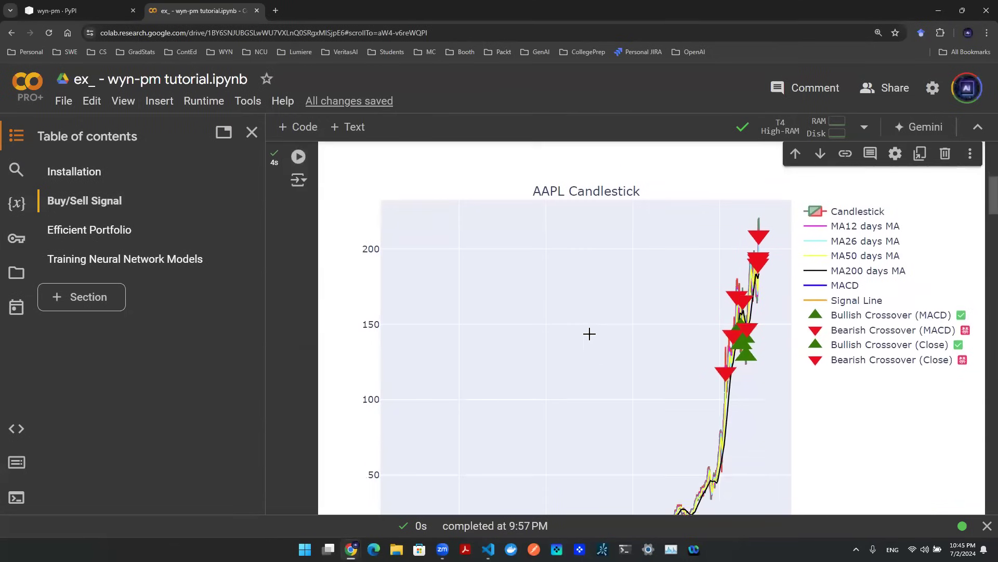
scroll(699, 305, down, 2)
scroll(698, 305, up, 2)
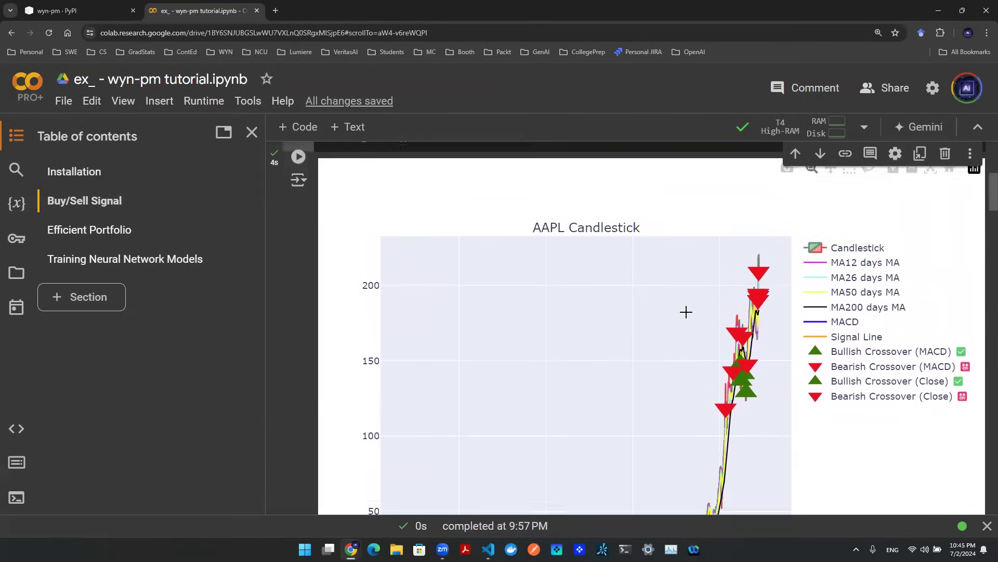
scroll(687, 312, up, 3)
double_click(601, 217)
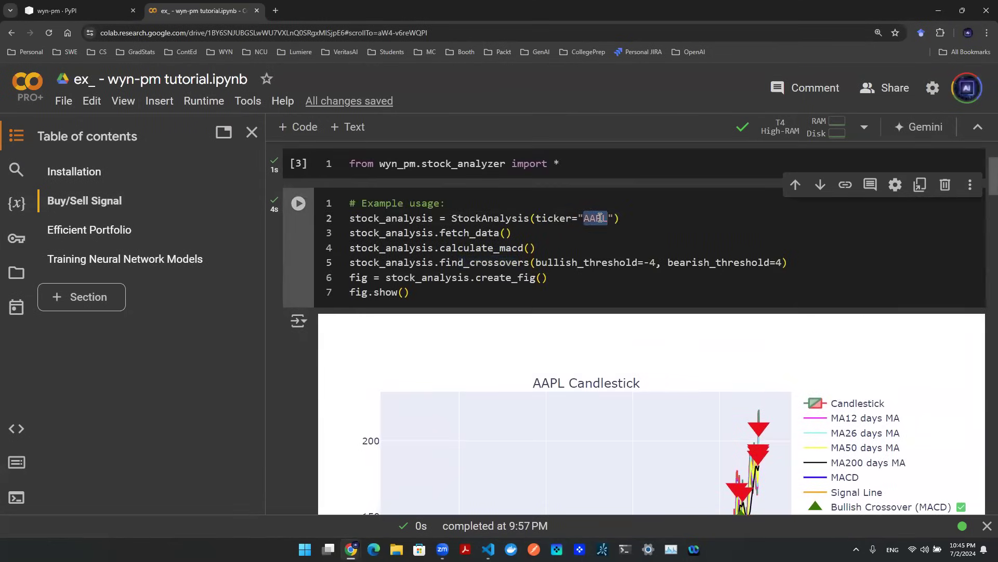
text(TSLA)
Run the Buy/Sell Signal cell with TSLA as the ticker
key(ctrl+Return)
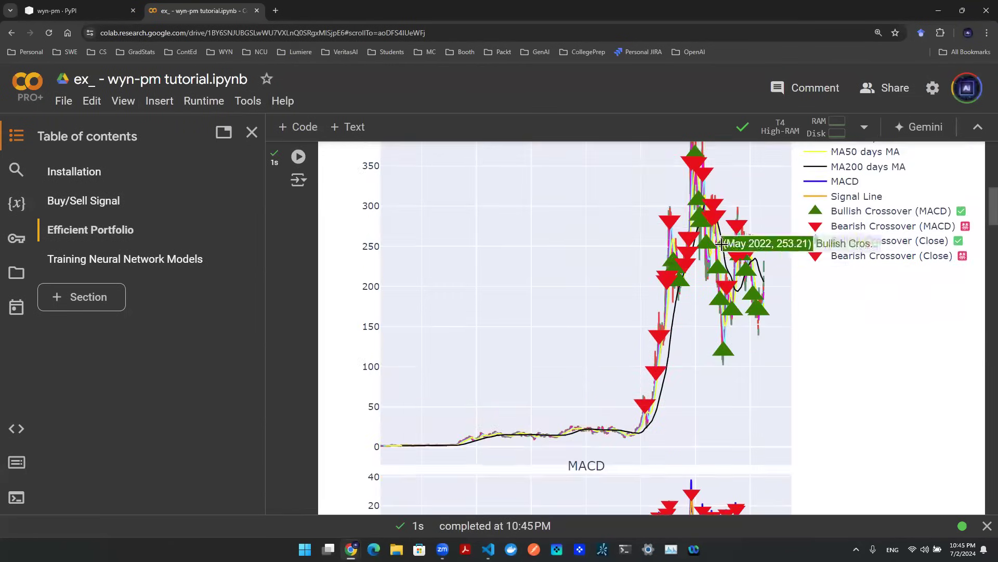
scroll(722, 245, up, 3)
scroll(710, 250, up, 2)
scroll(702, 258, down, 3)
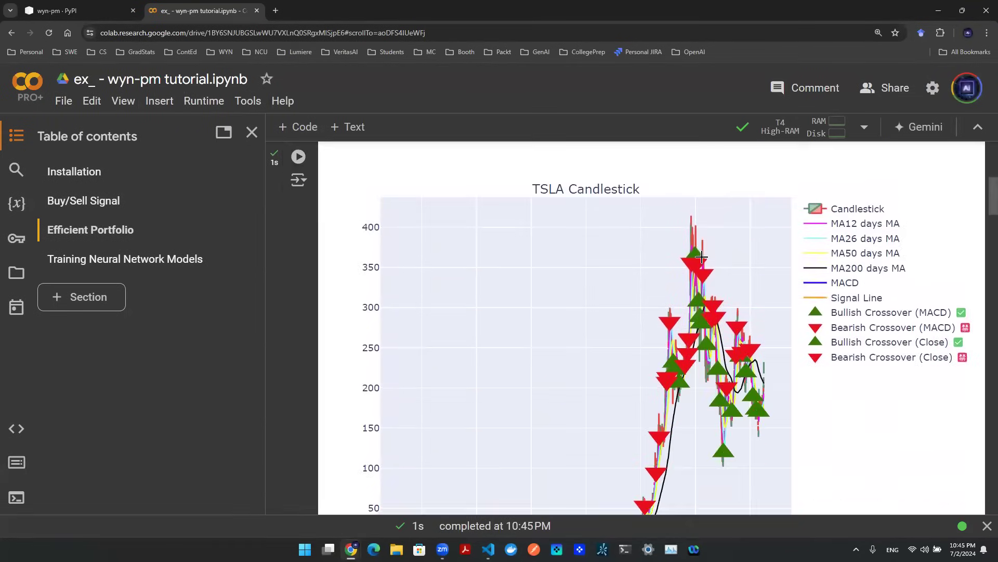
scroll(703, 257, down, 5)
scroll(687, 297, down, 3)
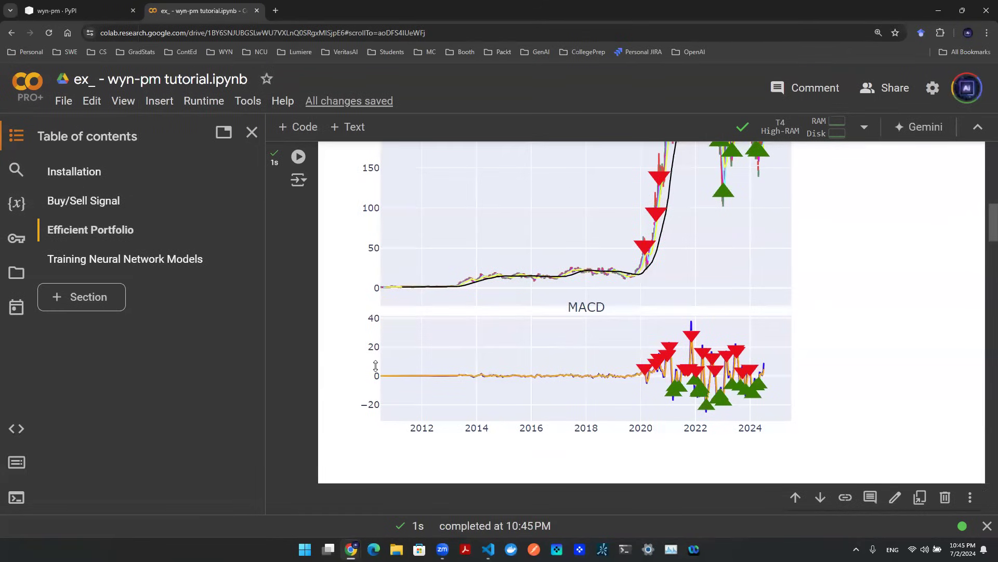
scroll(375, 374, up, 4)
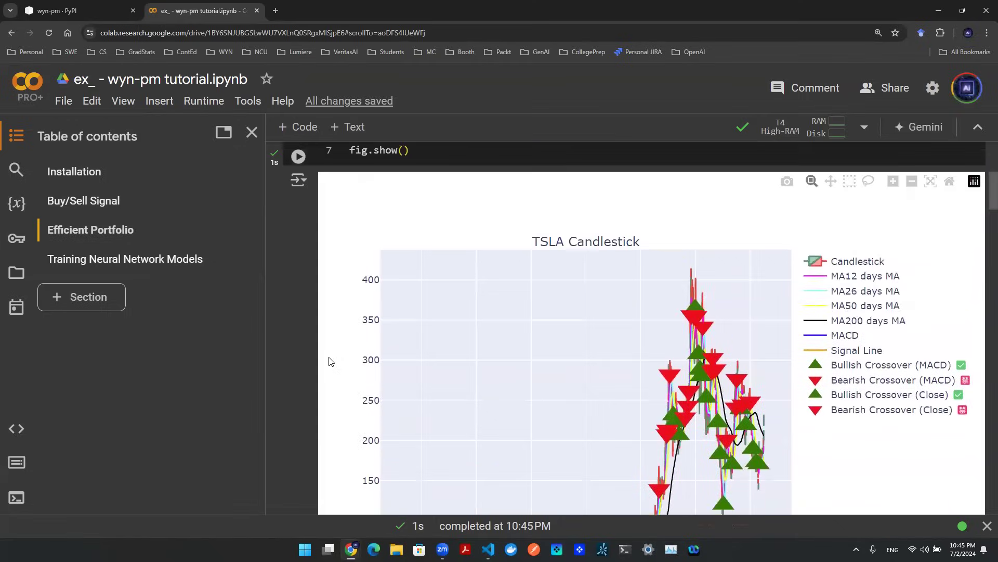
scroll(328, 361, up, 3)
text(5, bearish_threshold=4))
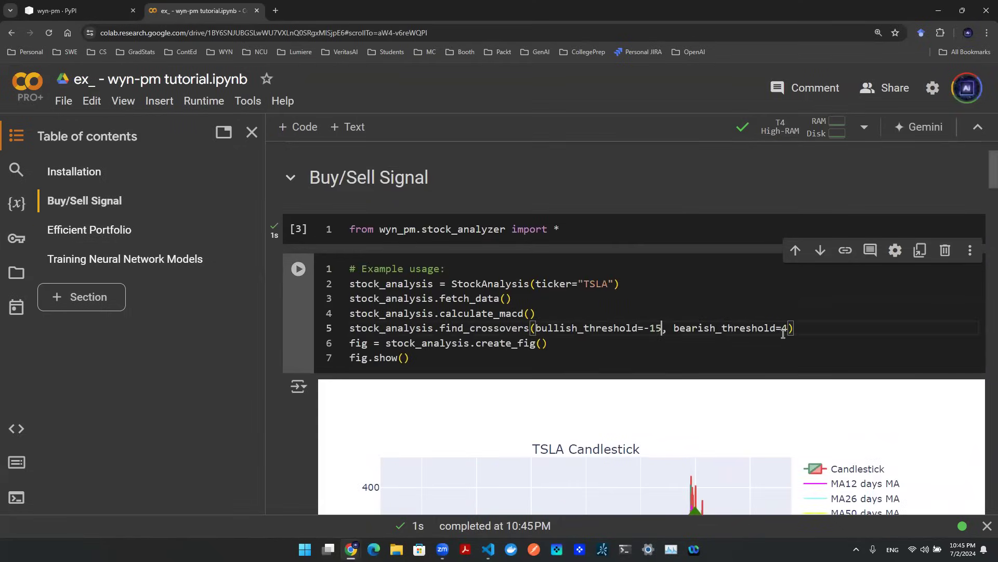
Change the bearish threshold to 15, rerun the cell, and zoom into the TSLA chart
double_click(784, 329)
text(15)
key(ctrl+Return)
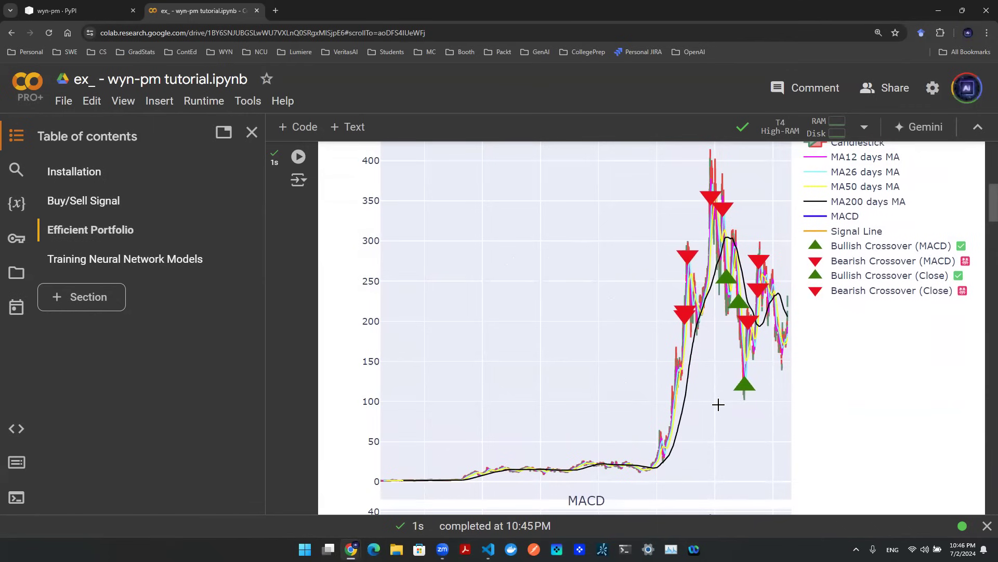
drag(629, 435, 800, 131)
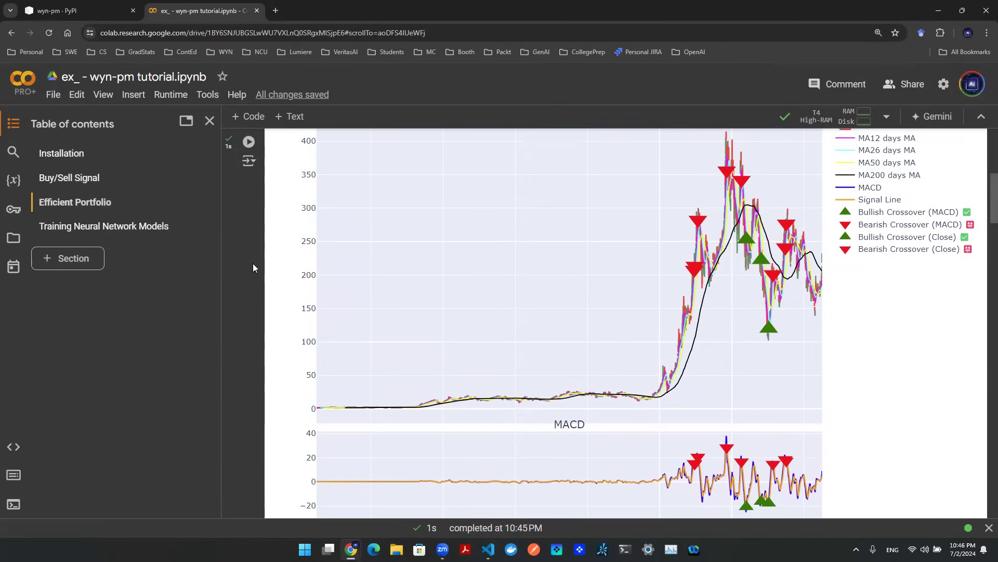
scroll(253, 263, down, 5)
scroll(253, 263, down, 5)
scroll(253, 263, down, 1)
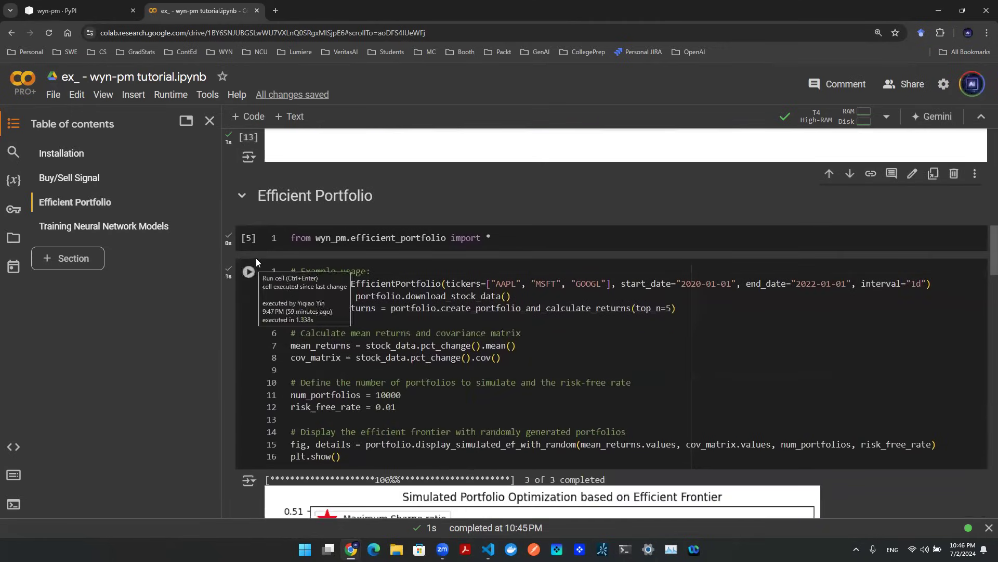
Highlight the efficient_portfolio import, EfficientPortfolio class and the AAPL, MSFT, GOOGL tickers
drag(315, 238, 491, 237)
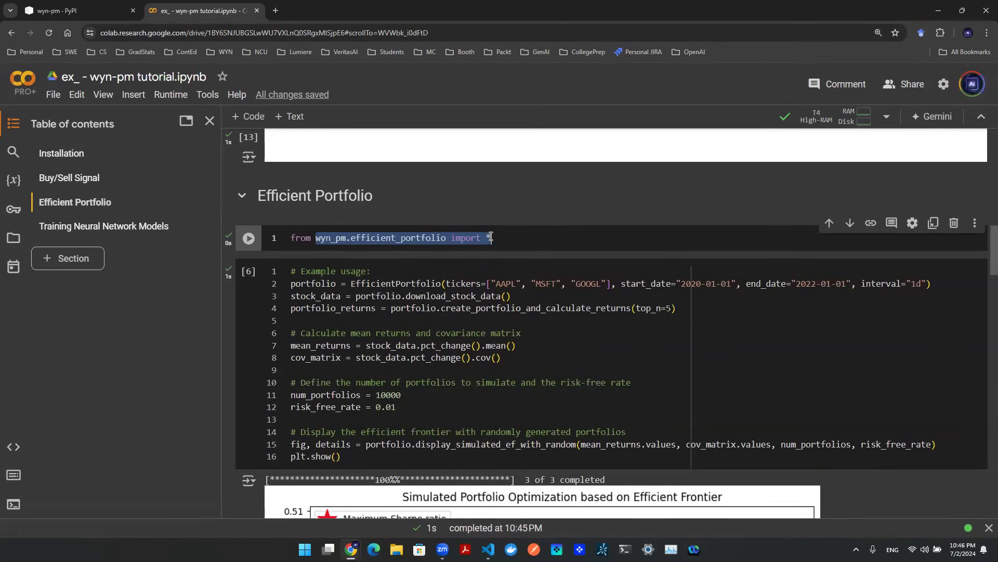
double_click(396, 283)
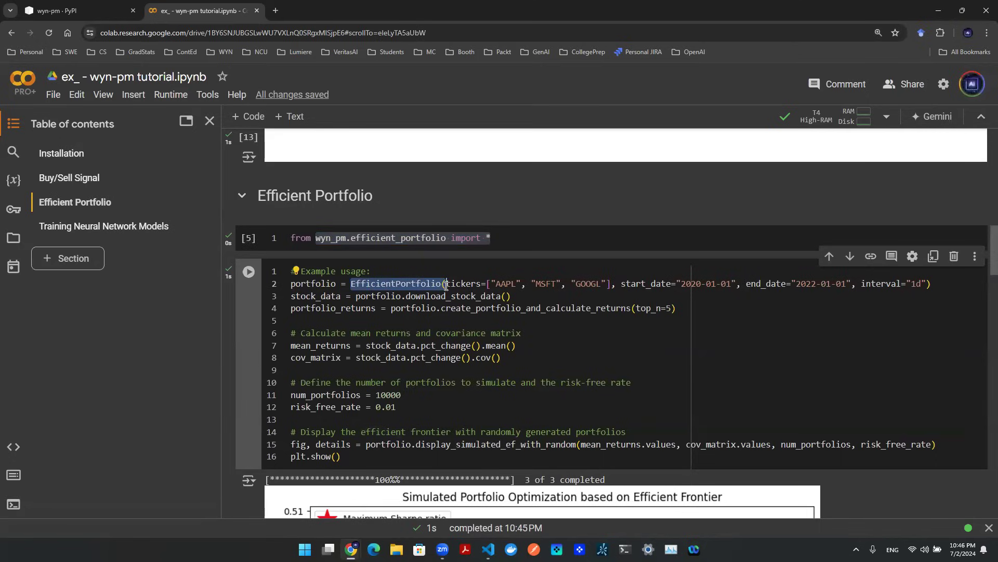
double_click(464, 283)
drag(496, 283, 613, 283)
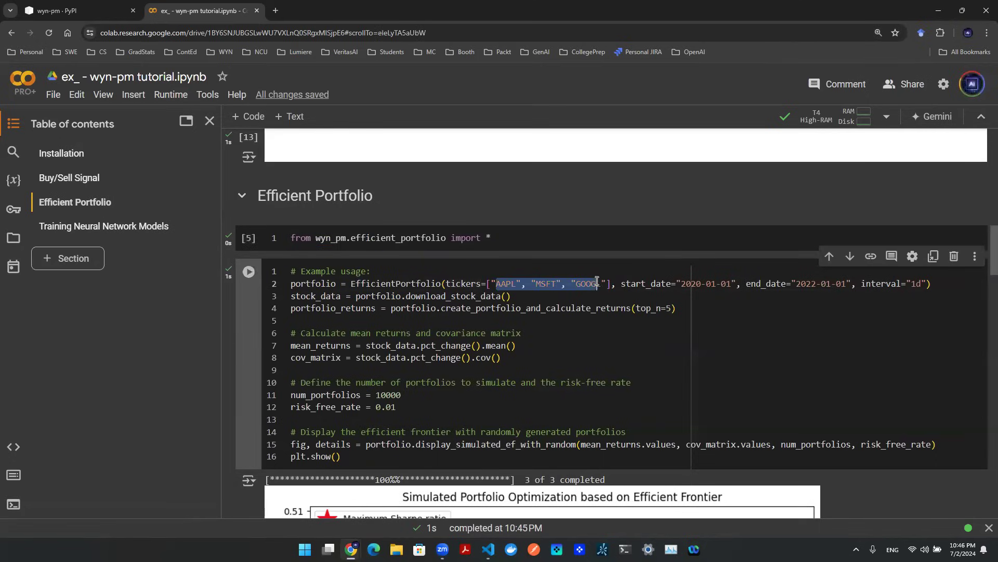
double_click(504, 283)
double_click(546, 283)
double_click(589, 284)
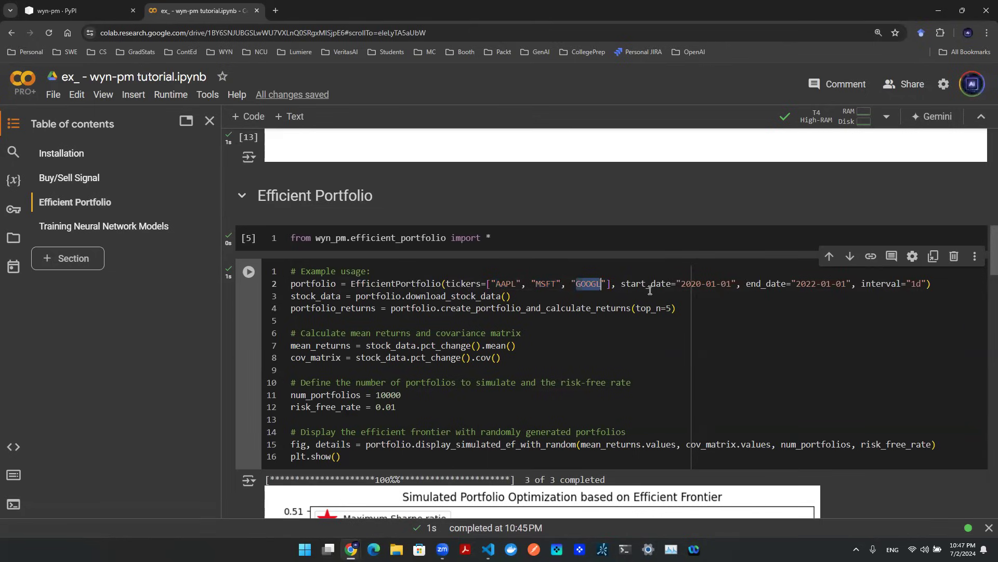
Highlight the date and interval arguments, download_stock_data, mean returns and covariance matrix
drag(622, 284, 825, 284)
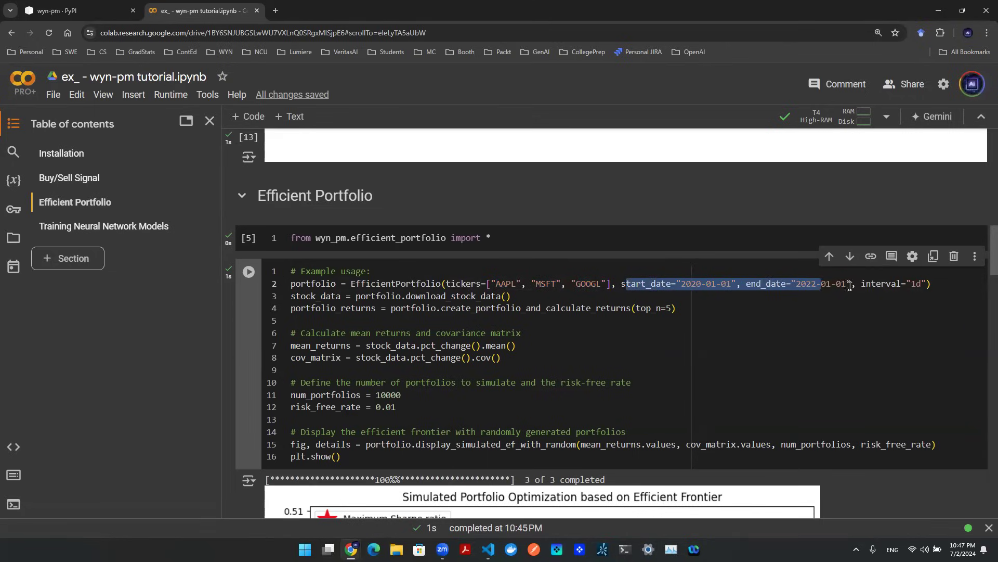
drag(862, 283, 921, 286)
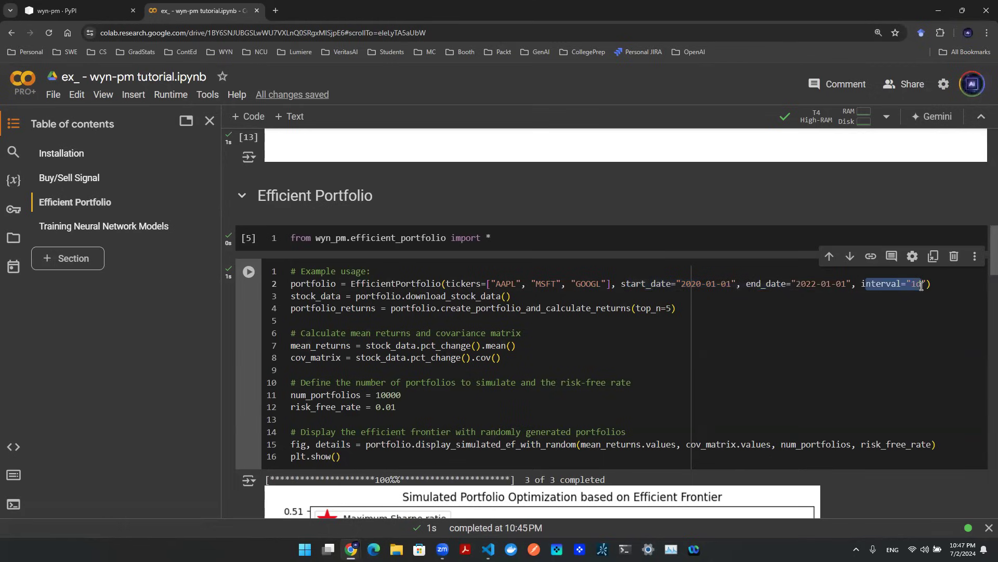
drag(405, 296, 627, 310)
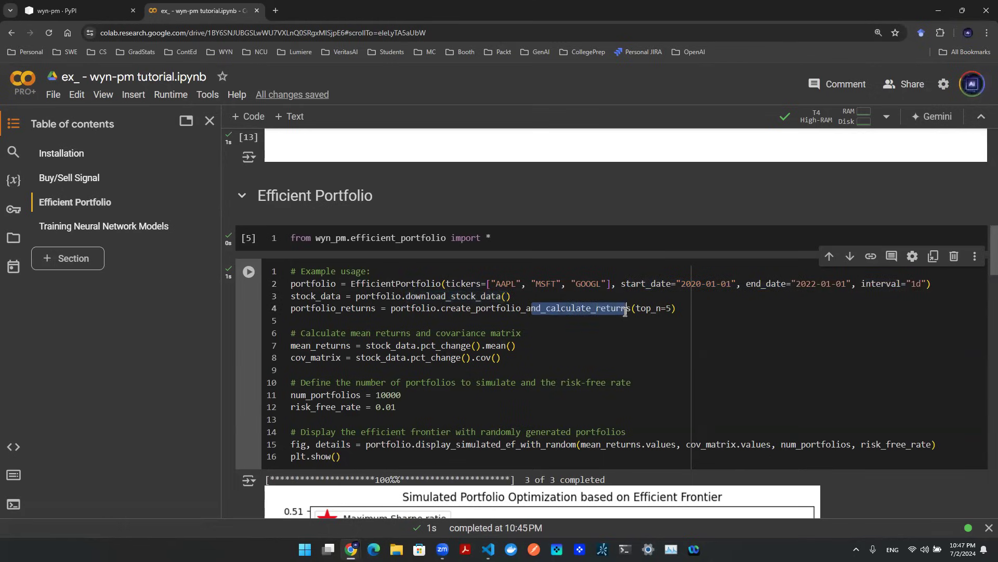
double_click(507, 333)
drag(291, 345, 335, 359)
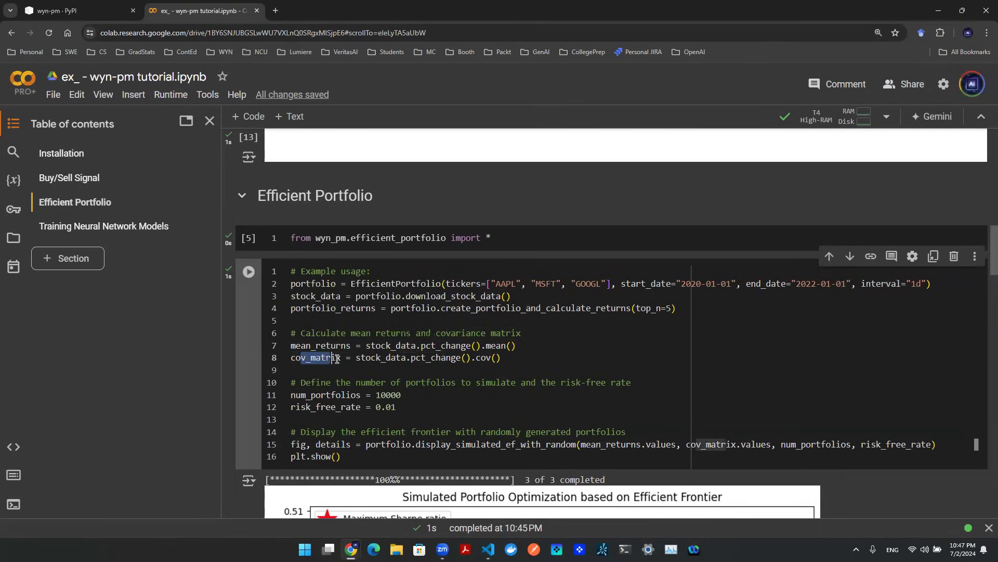
scroll(367, 345, down, 2)
Highlight the 10000 portfolio count and the AAPL, MSFT, GOOGL ticker list
double_click(388, 239)
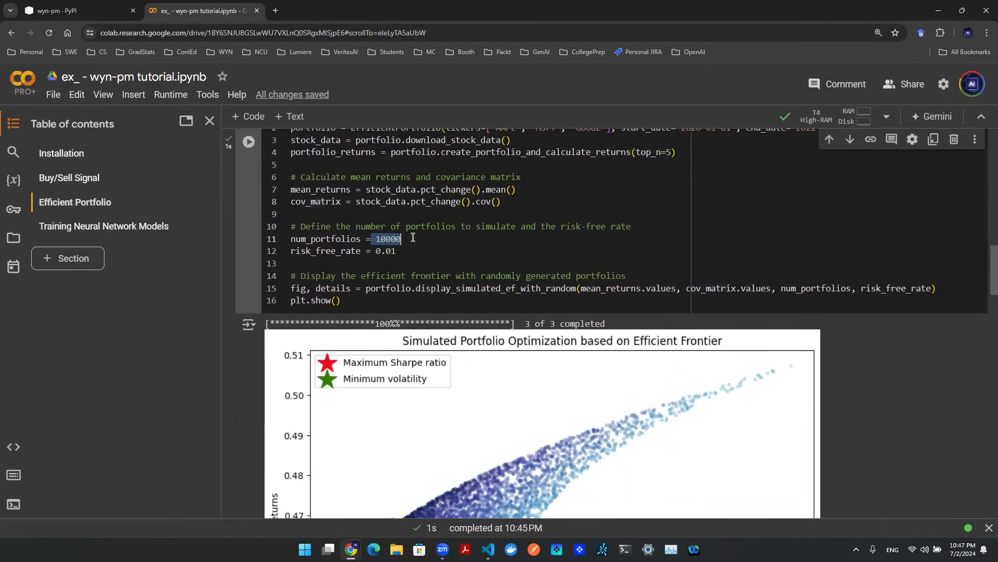
scroll(416, 238, down, 2)
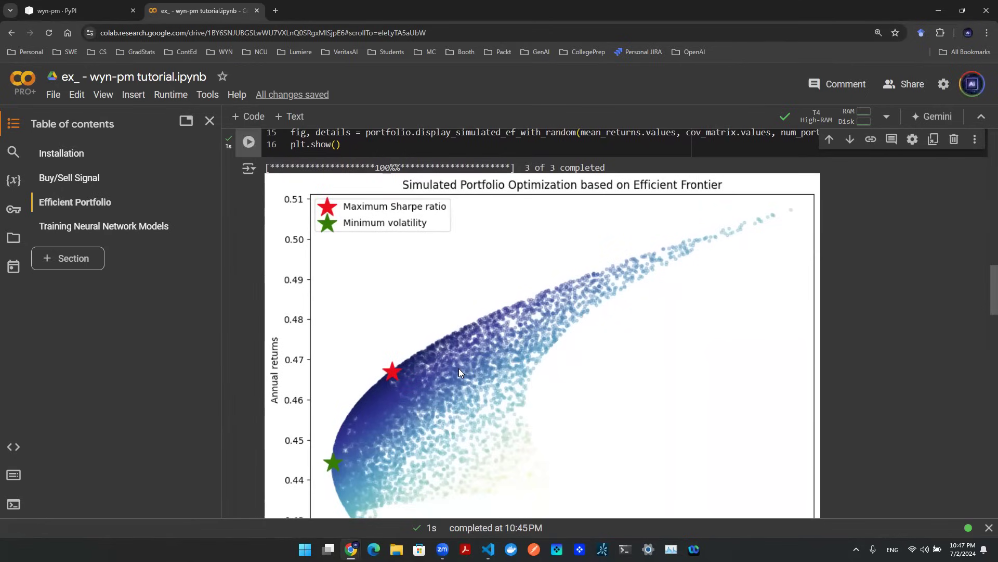
scroll(459, 368, up, 5)
scroll(459, 368, up, 3)
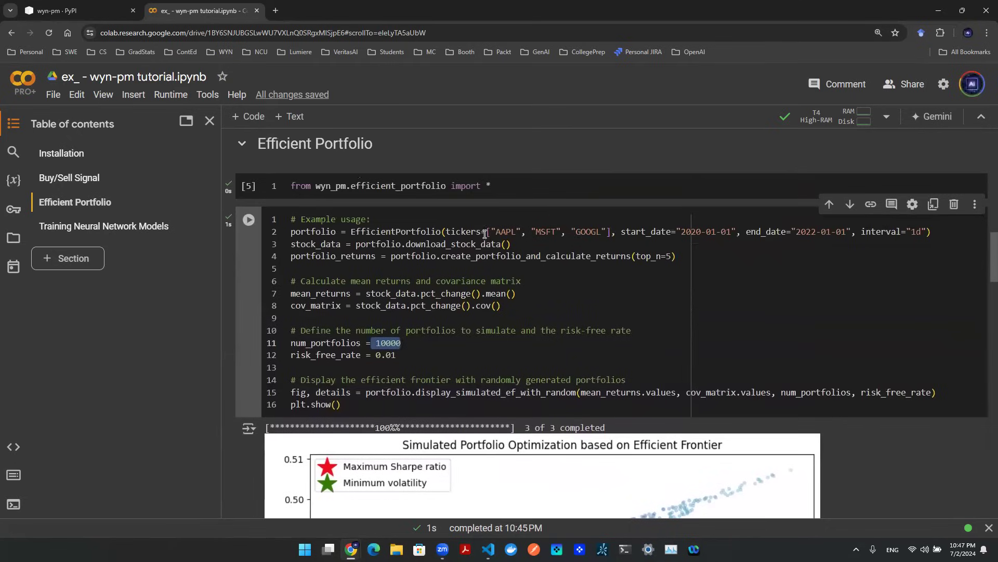
drag(487, 231, 615, 232)
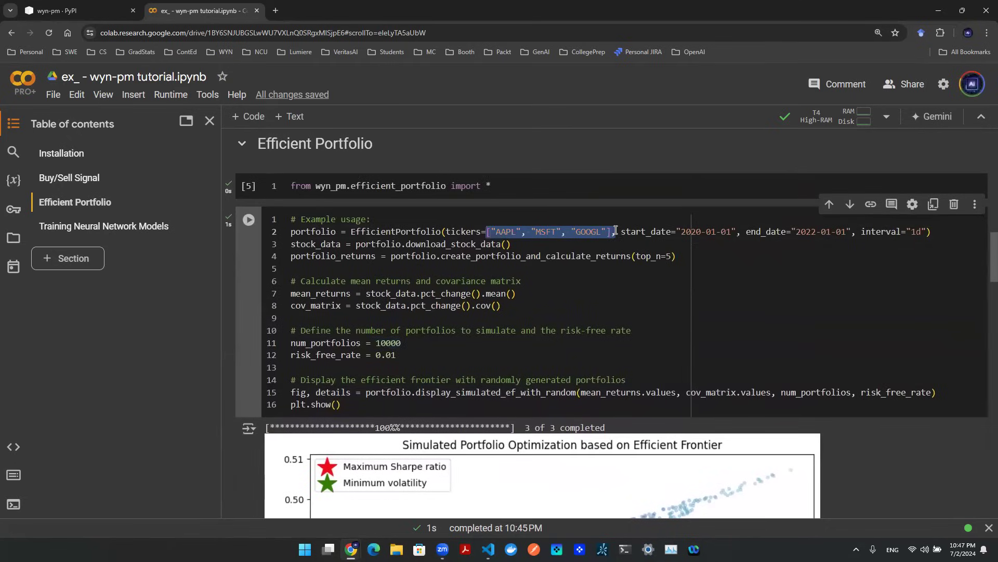
scroll(492, 277, down, 5)
scroll(462, 290, down, 3)
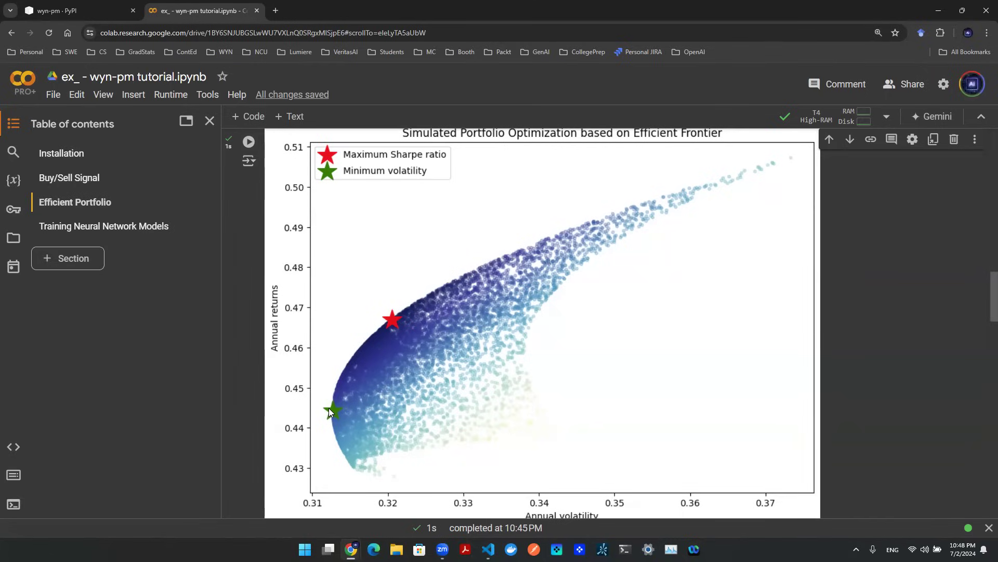
scroll(328, 408, down, 1)
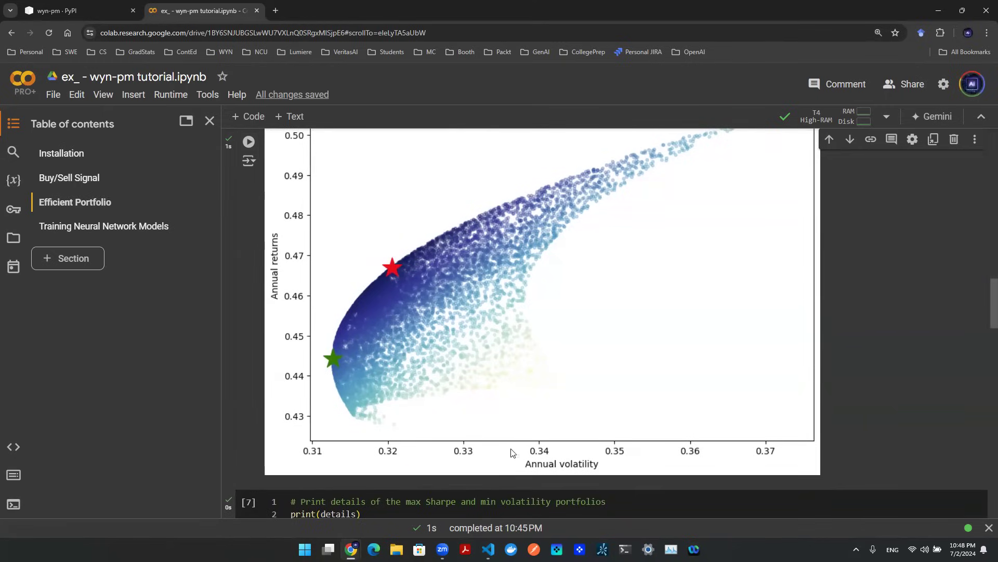
scroll(382, 271, up, 1)
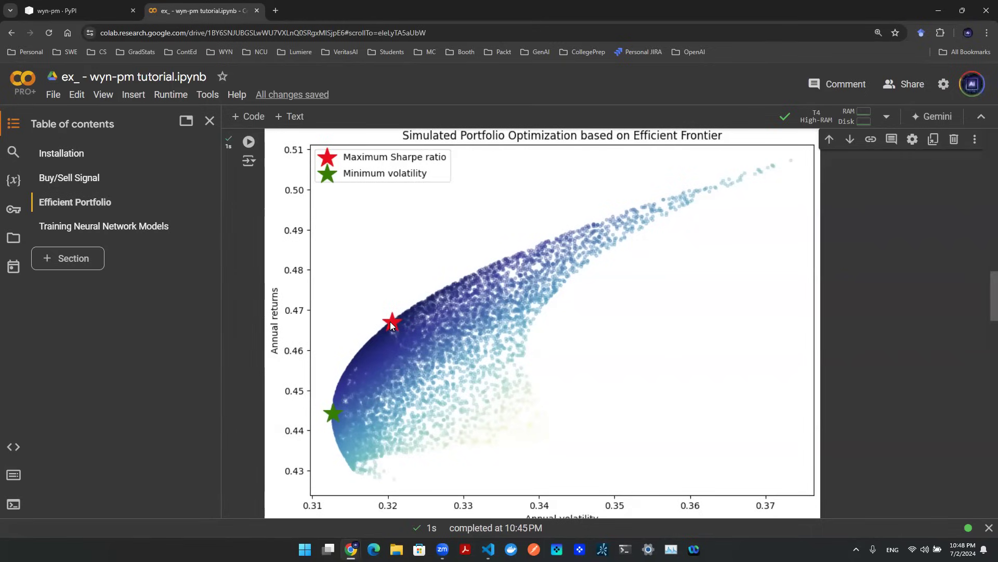
scroll(391, 321, down, 4)
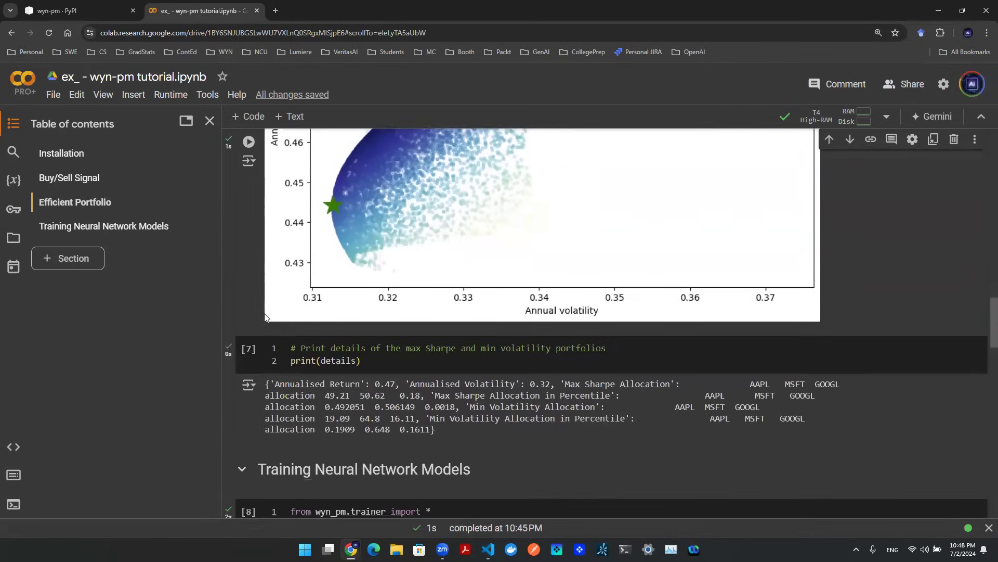
mouse_move(266, 332)
mouse_down()
mouse_move(420, 376)
mouse_move(409, 377)
mouse_up()
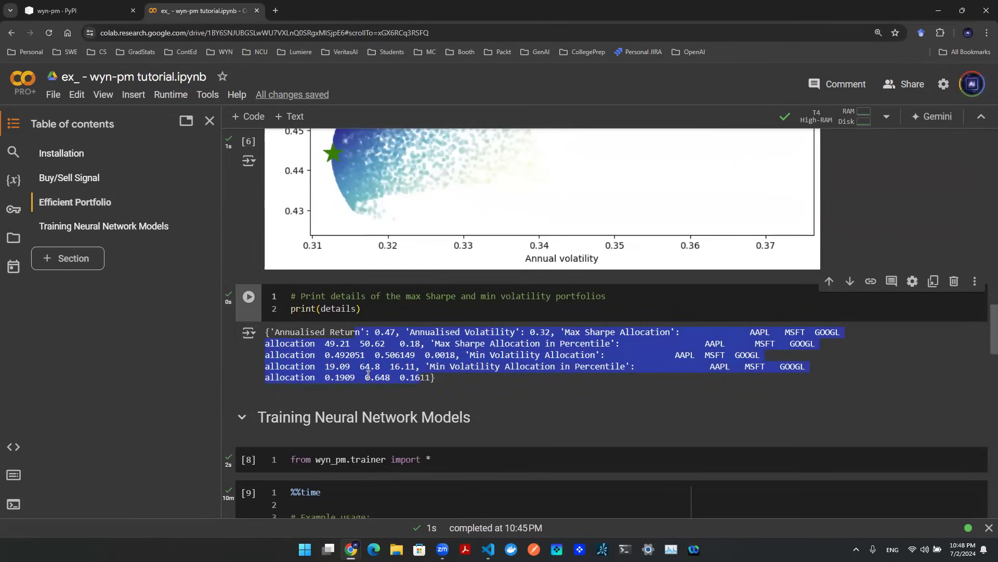
Highlight the minimum volatility allocation figures, then the whole printed details output
click(442, 368)
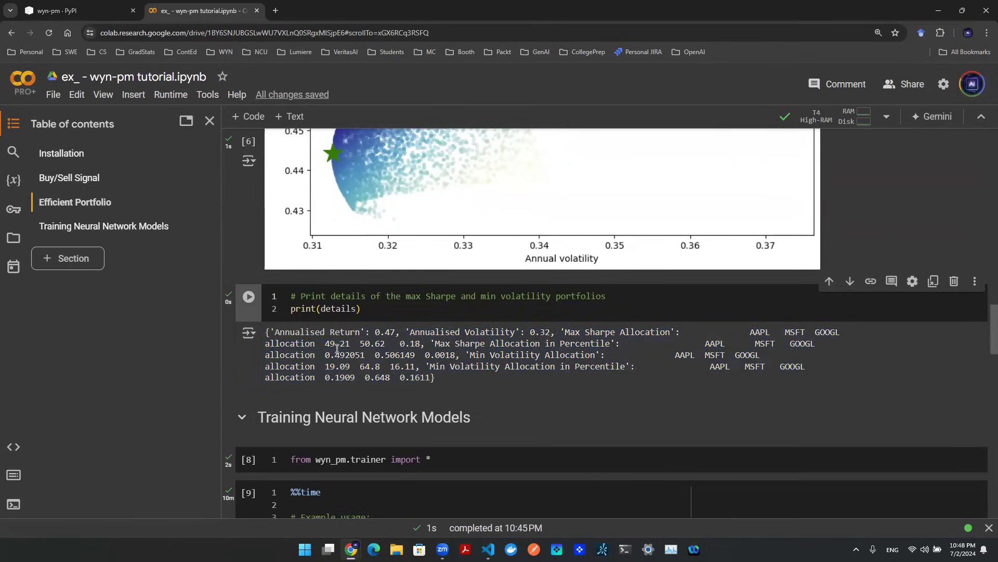
mouse_move(337, 345)
mouse_down()
mouse_move(386, 345)
mouse_move(434, 366)
mouse_up()
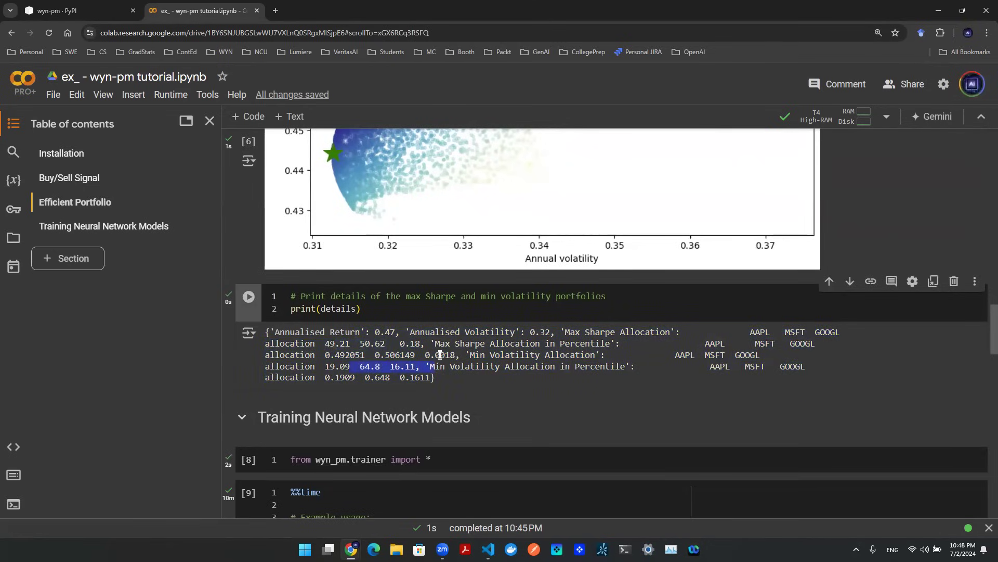
click(439, 354)
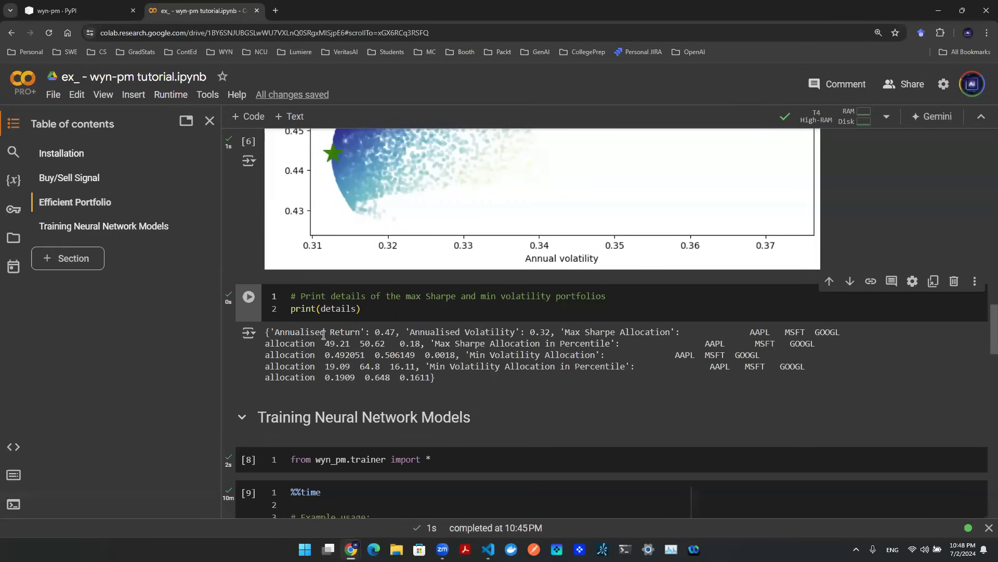
triple_click(343, 340)
click(332, 343)
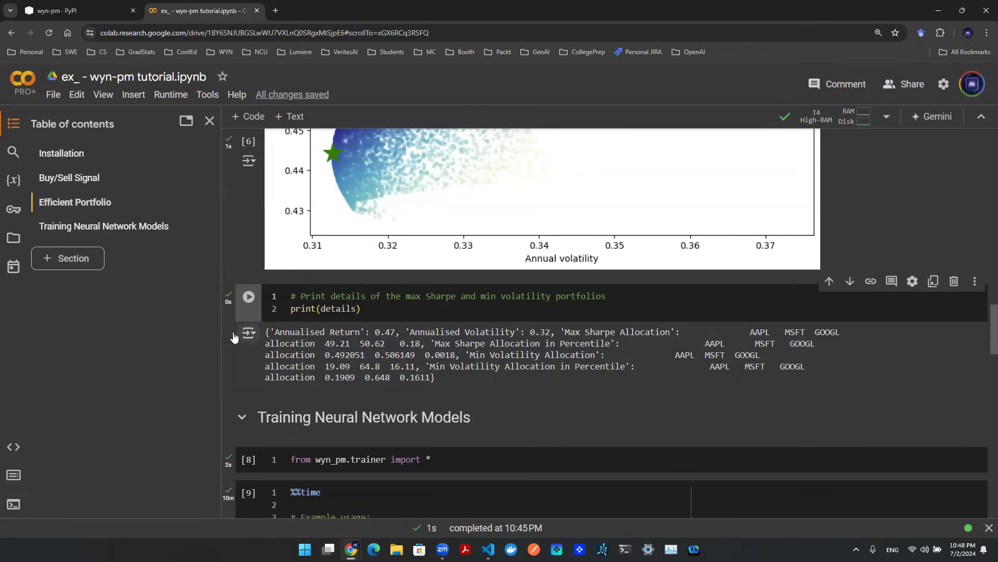
scroll(333, 344, down, 3)
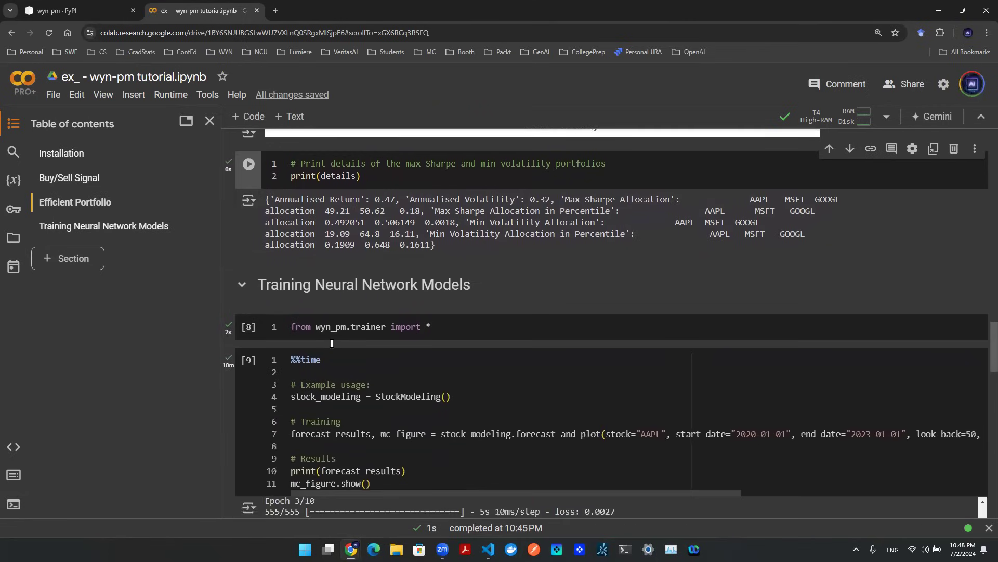
Highlight the wyn_pm.trainer import line and the training start and end dates
drag(315, 326, 431, 303)
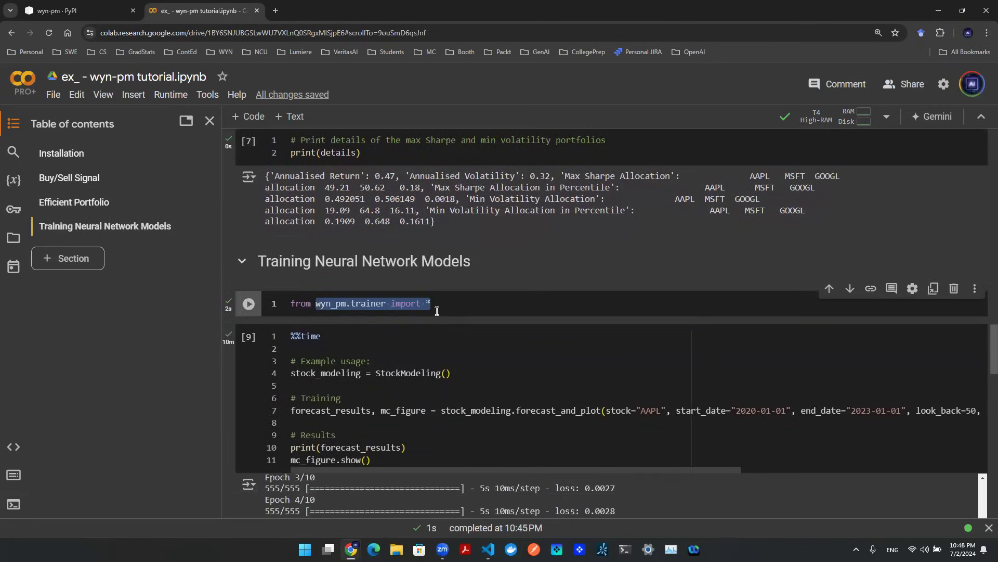
scroll(437, 310, down, 1)
drag(375, 319, 464, 319)
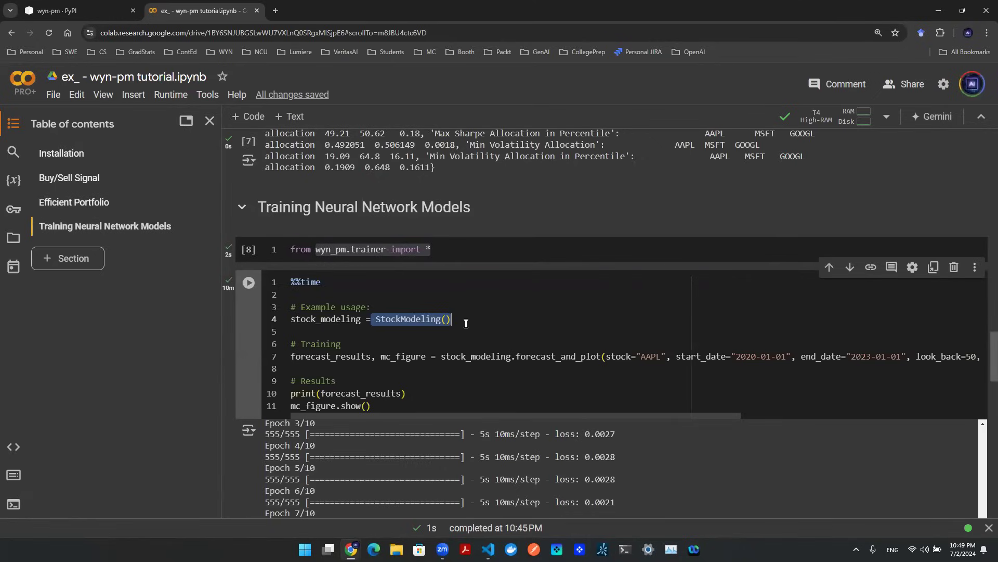
drag(628, 359, 907, 358)
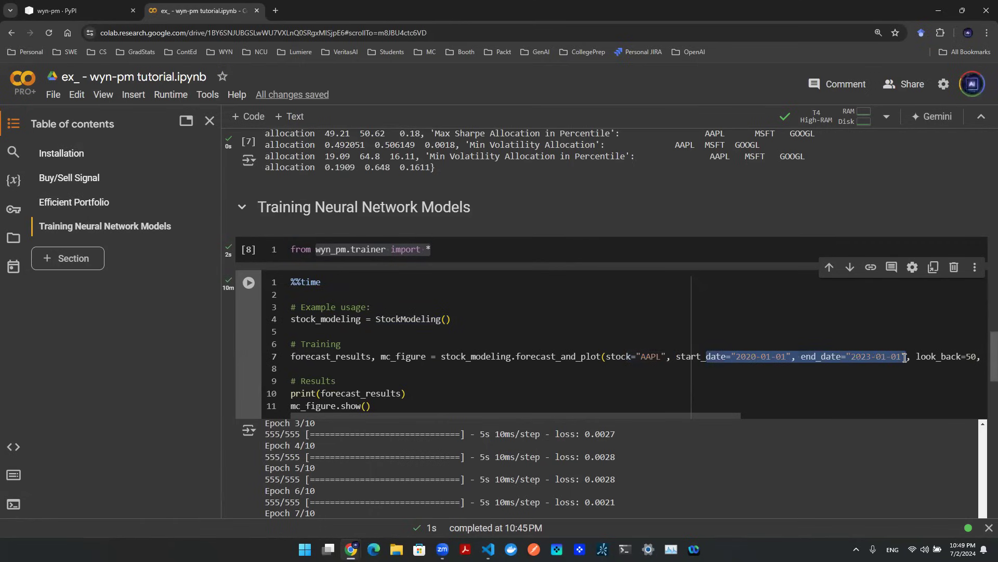
scroll(265, 332, down, 5)
scroll(265, 331, down, 5)
scroll(266, 332, down, 5)
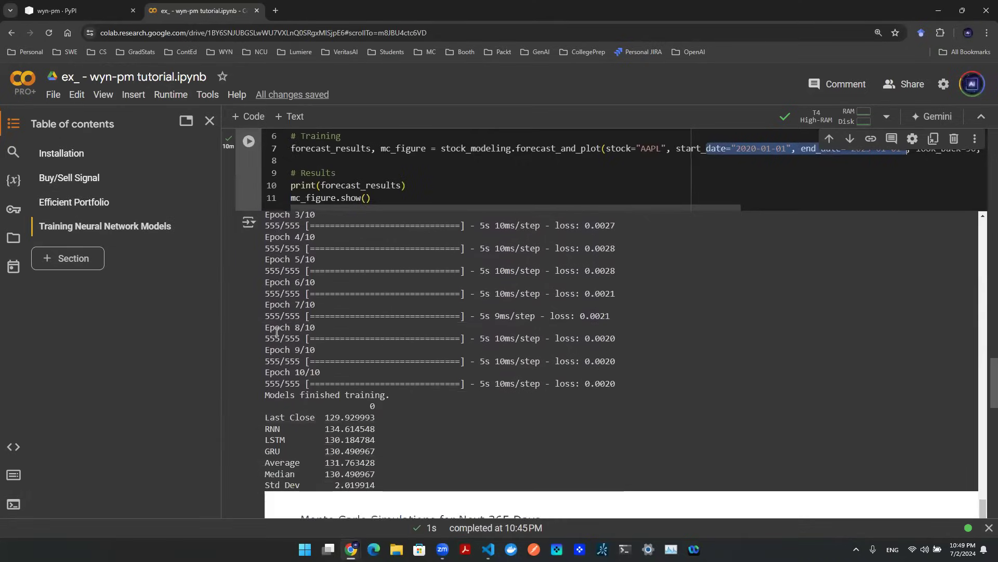
scroll(265, 332, down, 3)
scroll(276, 333, down, 5)
scroll(276, 334, down, 5)
scroll(276, 334, down, 2)
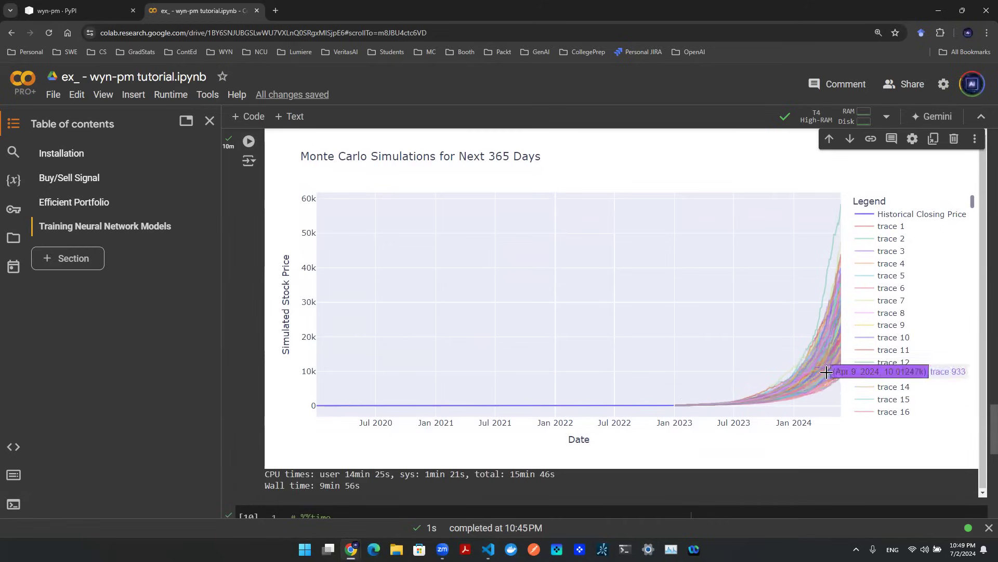
Drag-zoom twice on the Monte Carlo chart, narrowing to November 2022 through January 2023
drag(631, 400, 699, 406)
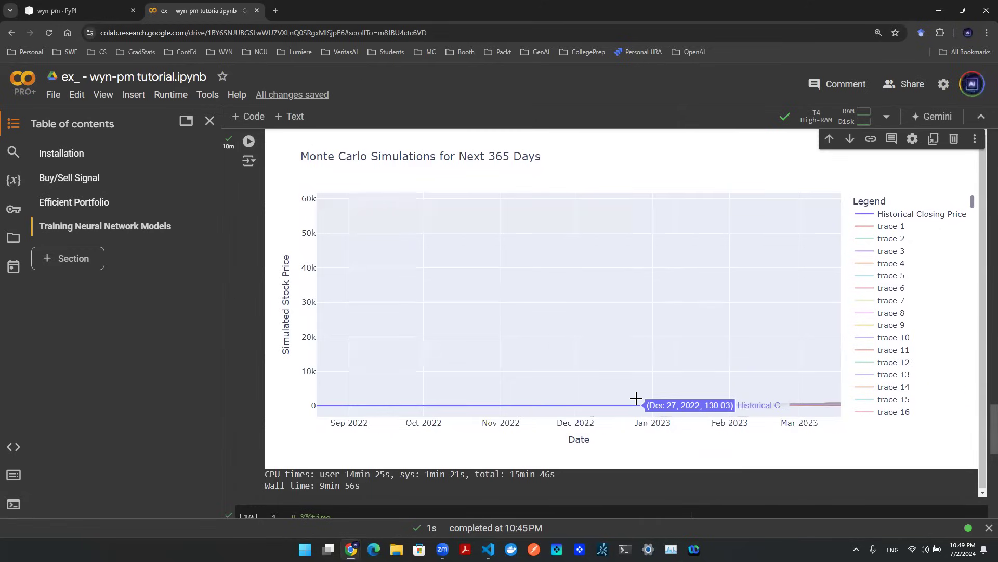
drag(635, 399, 566, 364)
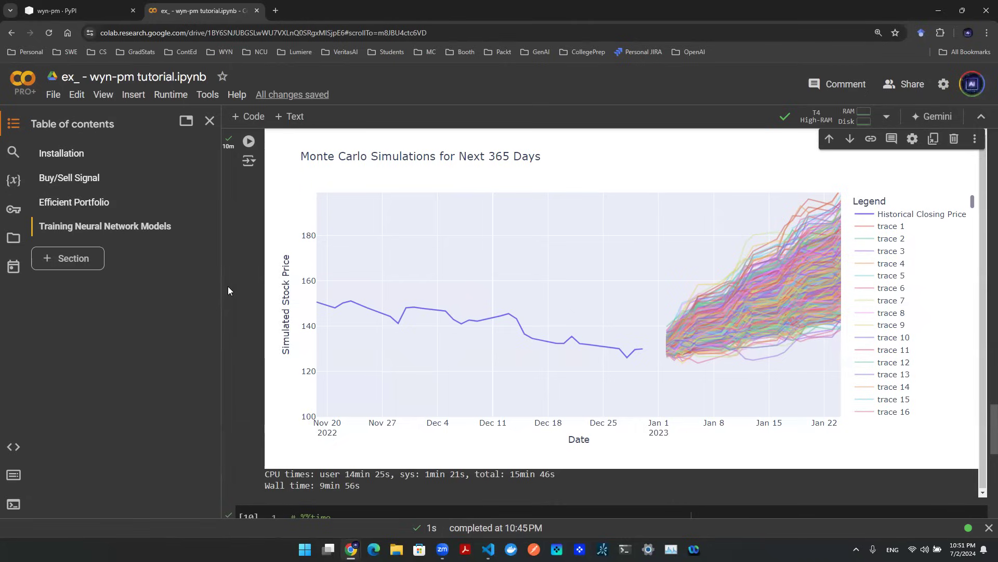
click(69, 177)
scroll(190, 191, down, 5)
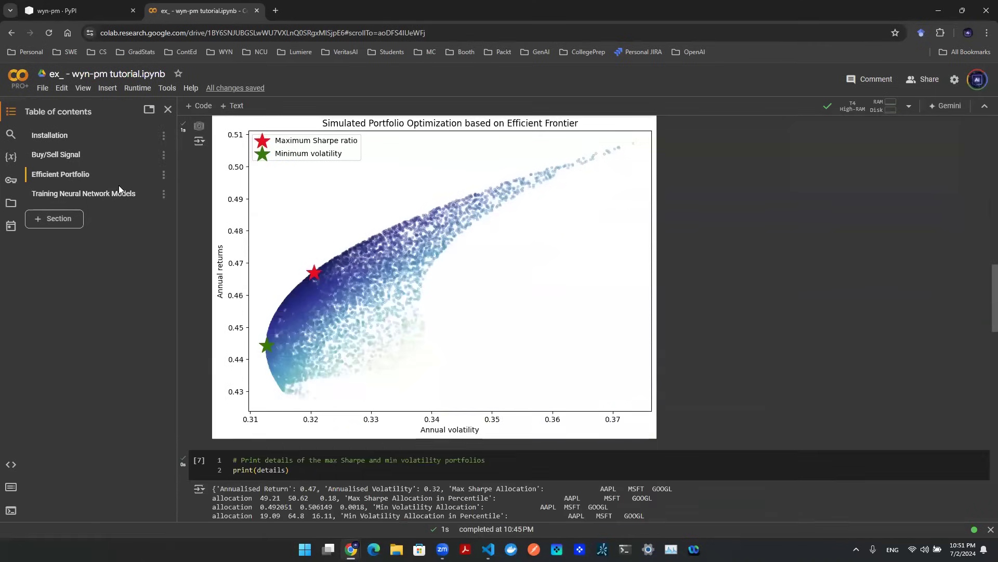
click(84, 194)
scroll(207, 197, down, 5)
scroll(257, 214, down, 3)
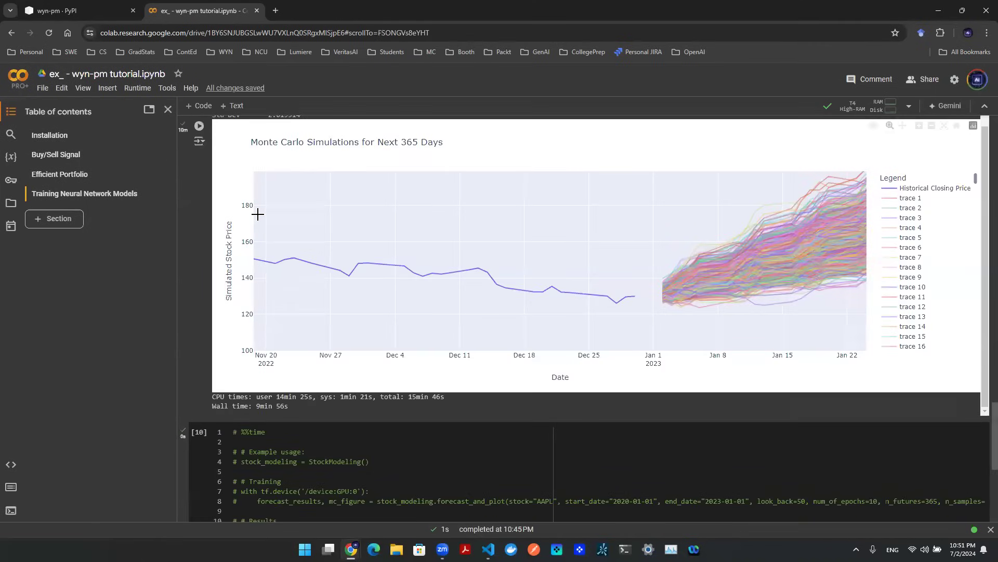